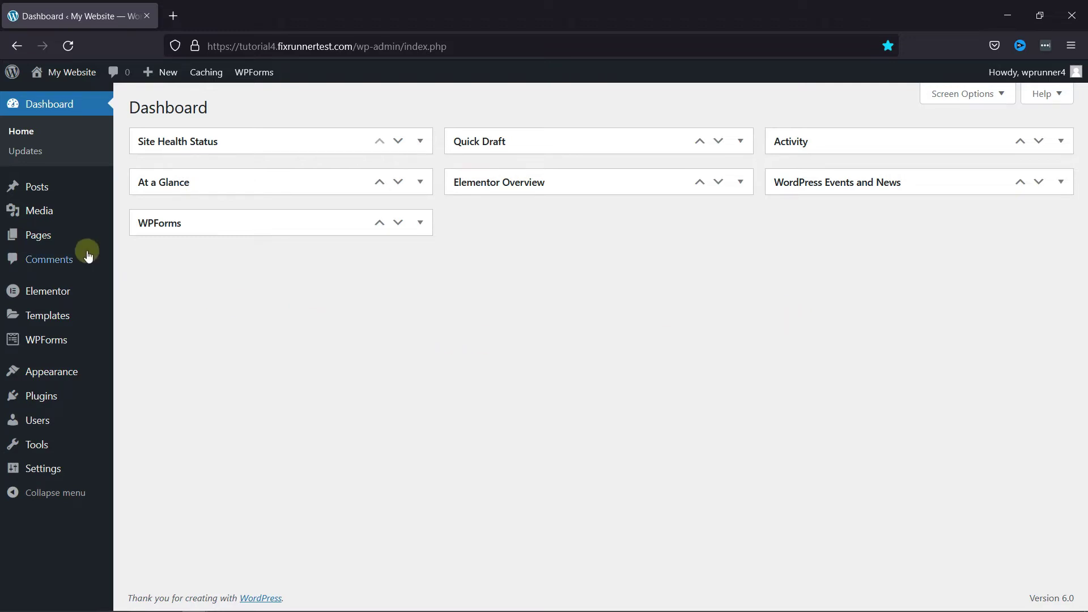
Open the Our Services page from the Pages list for editing in Elementor
{"action": "mouse_move", "coordinate": [38, 234]}
{"action": "left_click", "coordinate": [136, 241]}
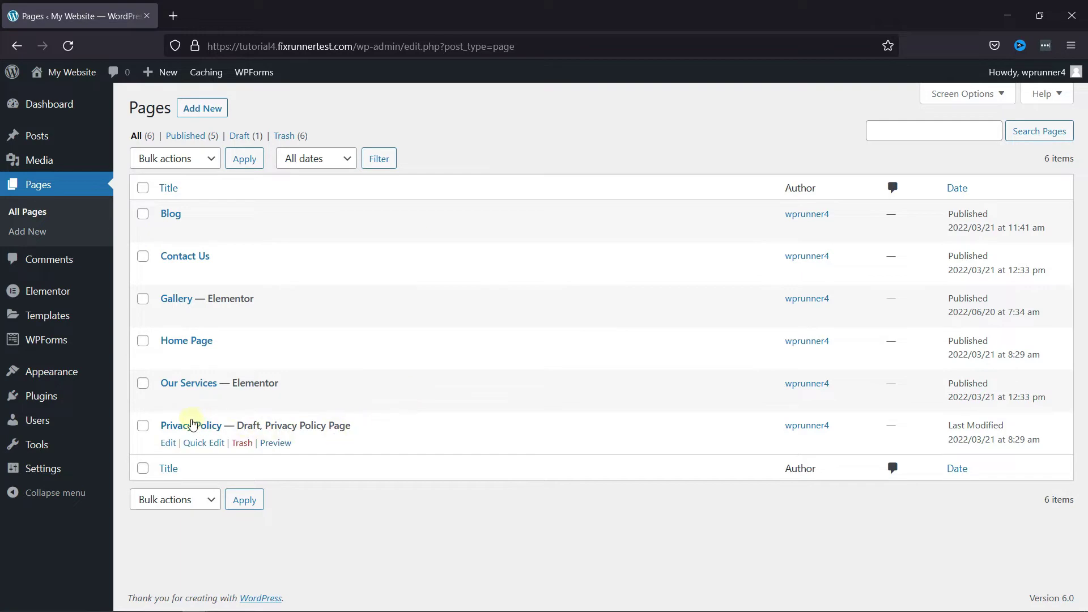
{"action": "mouse_move", "coordinate": [220, 383]}
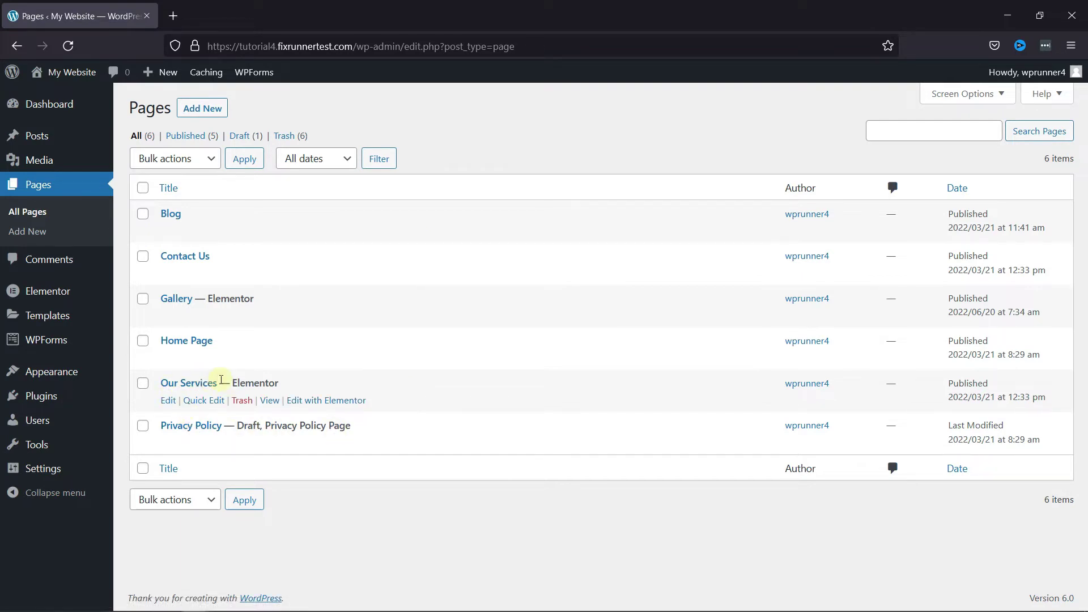
{"action": "left_click", "coordinate": [319, 401]}
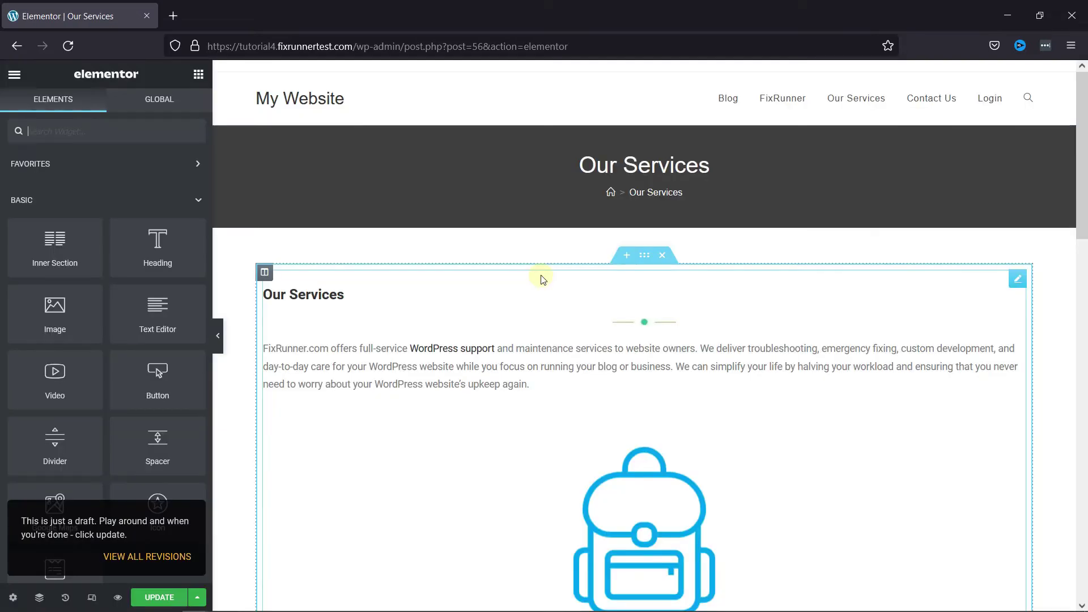
Save the page to the Elementor library as 'services template' and close the library
{"action": "left_click", "coordinate": [198, 599]}
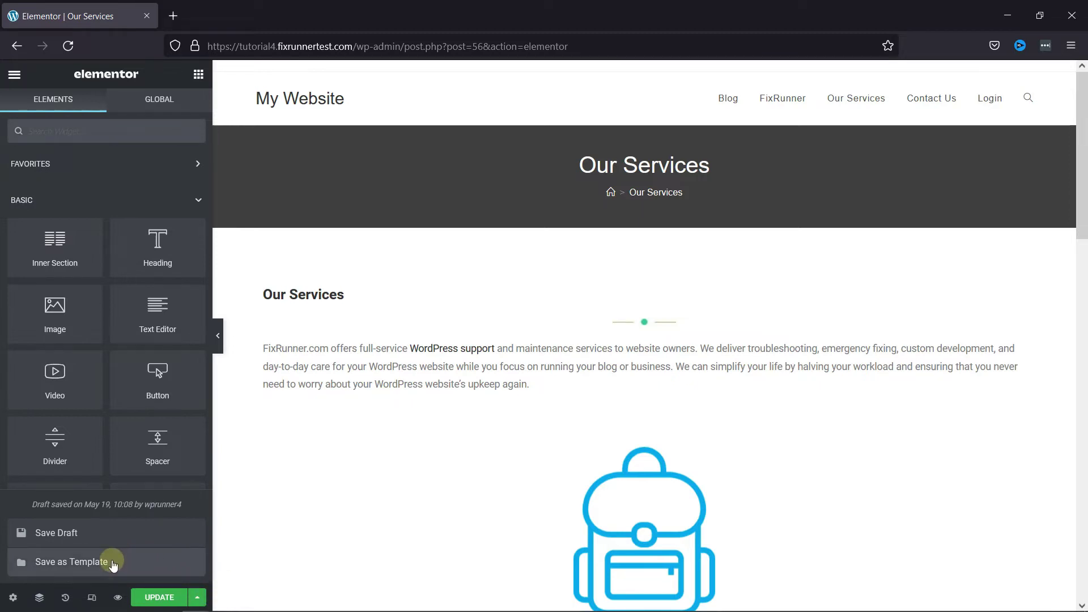
{"action": "left_click", "coordinate": [111, 565]}
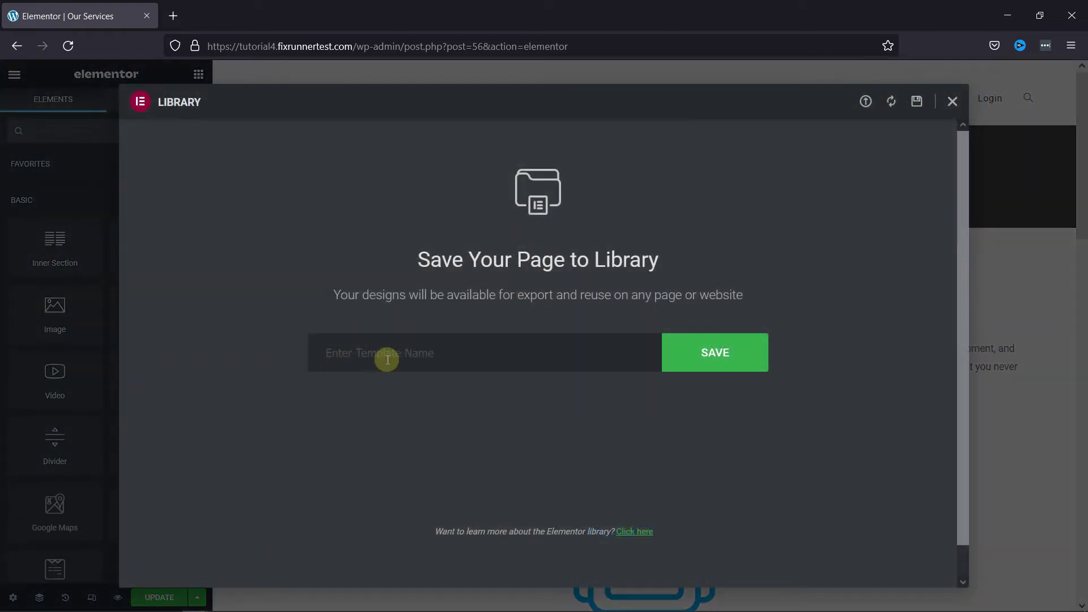
{"action": "type", "text": "servic"}
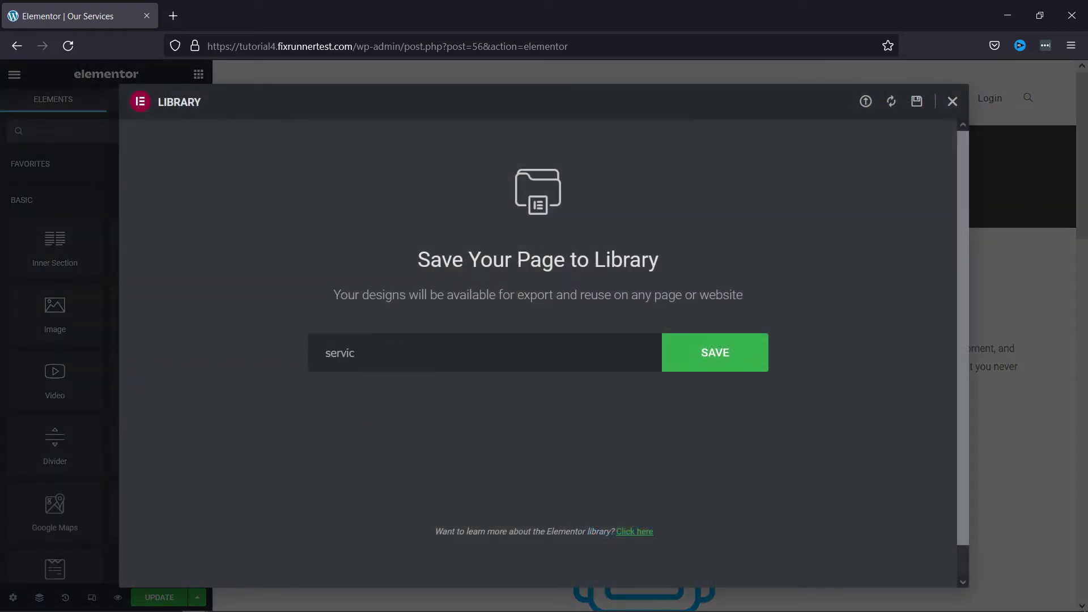
{"action": "type", "text": "es templat"}
{"action": "key", "text": "BackSpace"}
{"action": "type", "text": "ye"}
{"action": "key", "text": "BackSpace"}
{"action": "key", "text": "BackSpace"}
{"action": "type", "text": "te"}
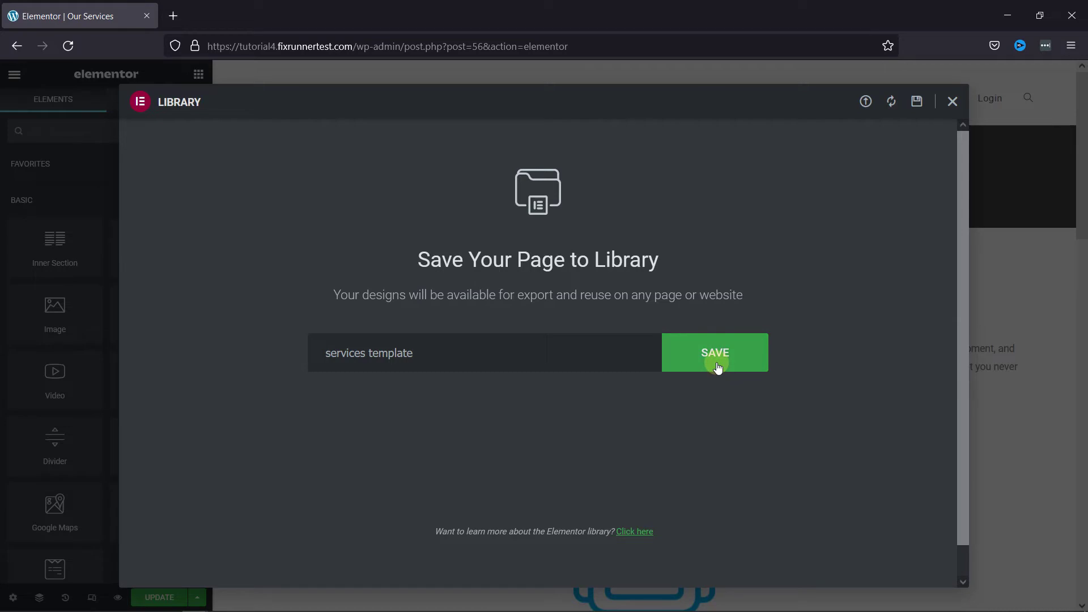
{"action": "left_click", "coordinate": [717, 365]}
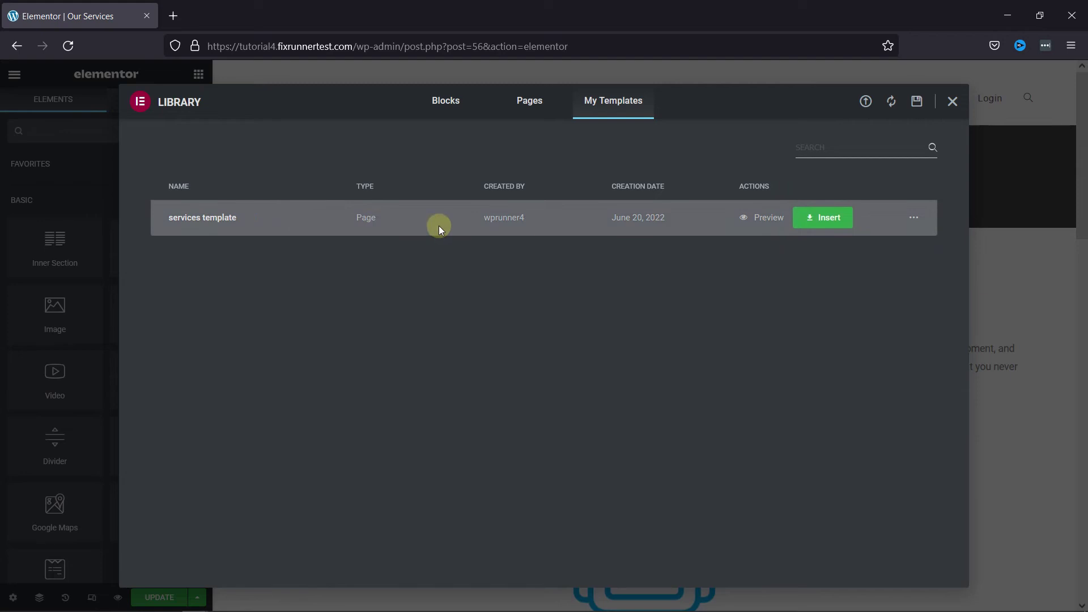
{"action": "left_click", "coordinate": [952, 101]}
Exit the editor to the dashboard and go to Templates > Saved Templates
{"action": "left_click", "coordinate": [13, 74]}
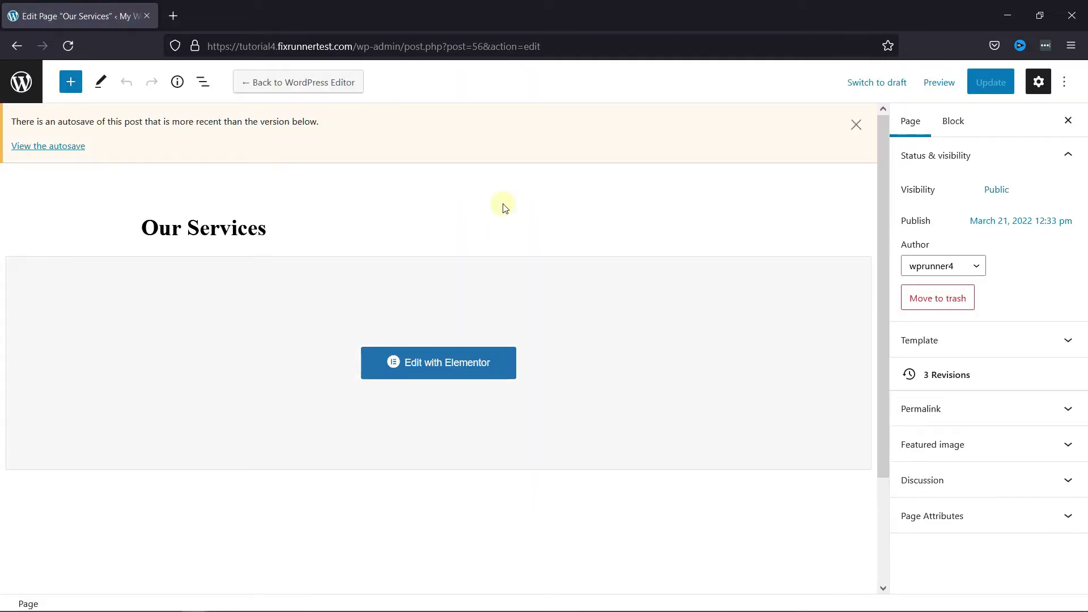
{"action": "left_click", "coordinate": [20, 86]}
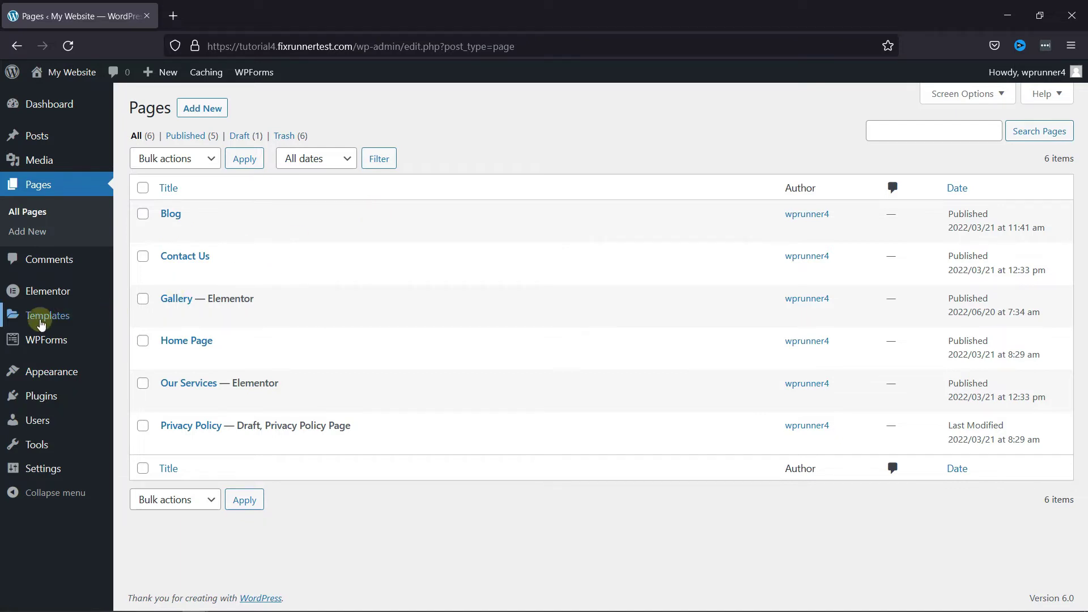
{"action": "mouse_move", "coordinate": [46, 317]}
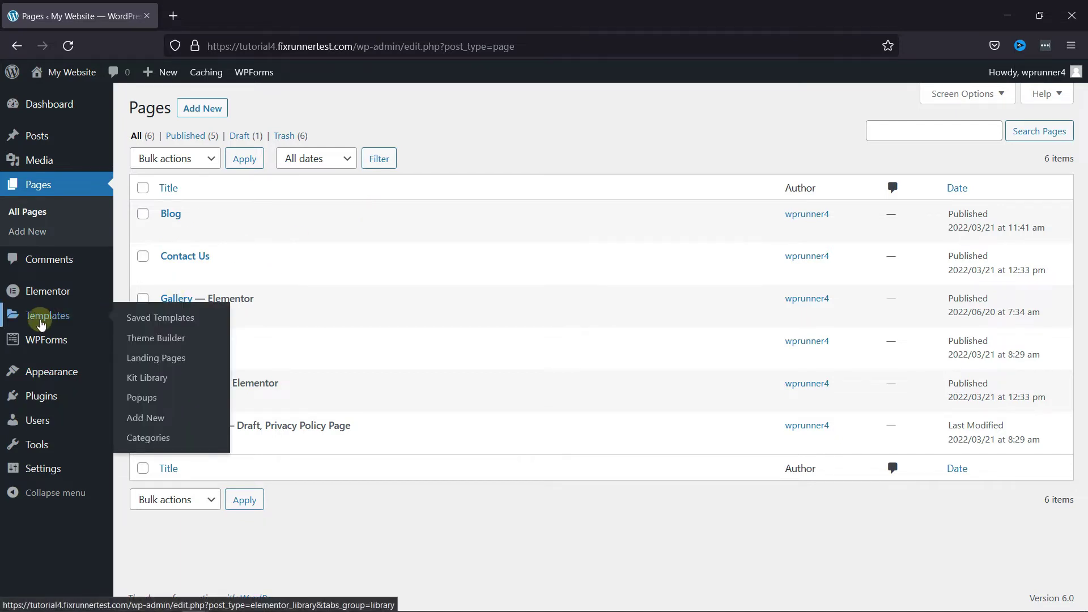
{"action": "left_click", "coordinate": [158, 320]}
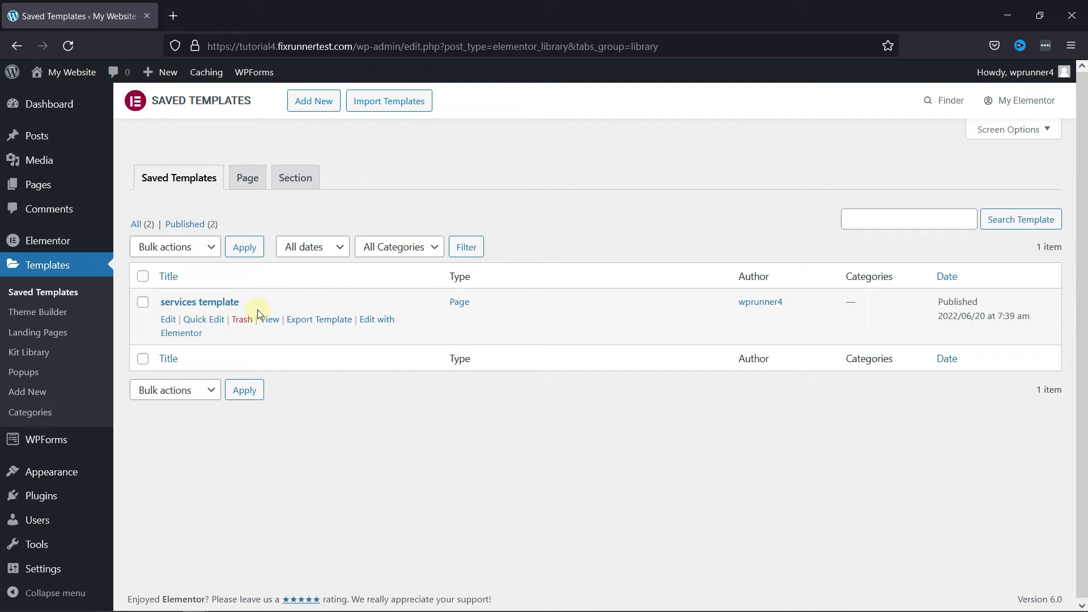
Export the services template as a JSON file, then move it to the trash
{"action": "left_click", "coordinate": [324, 328]}
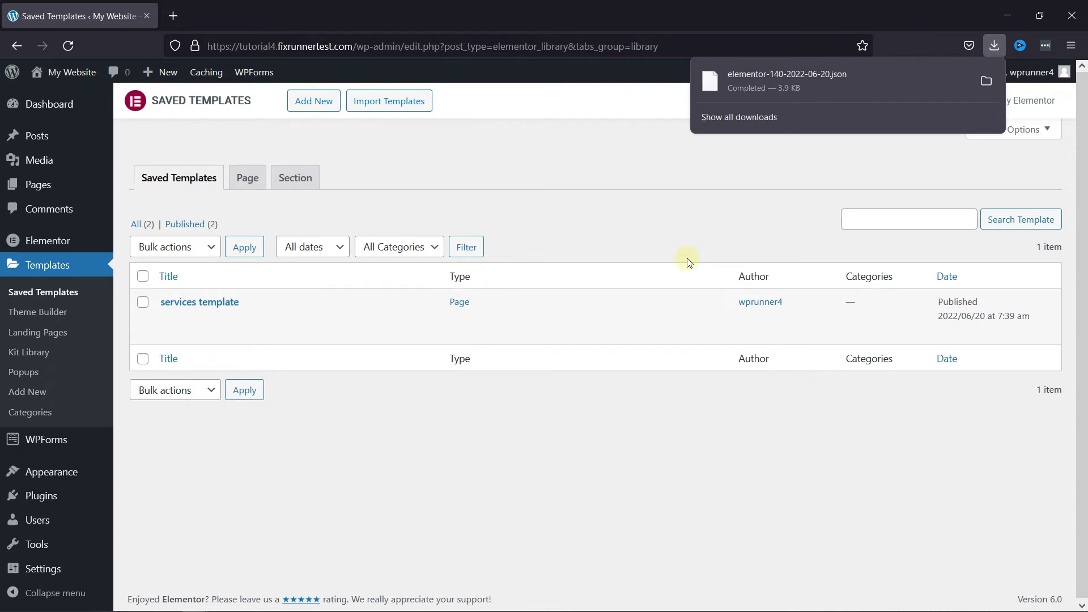
{"action": "left_click", "coordinate": [597, 247]}
{"action": "mouse_move", "coordinate": [242, 325]}
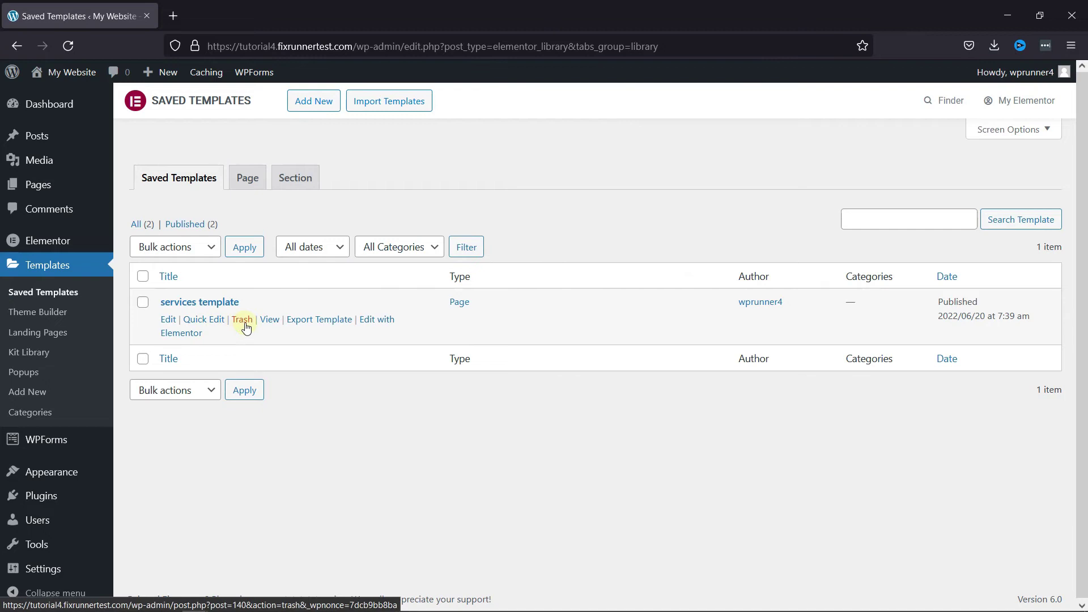
{"action": "left_click", "coordinate": [244, 322]}
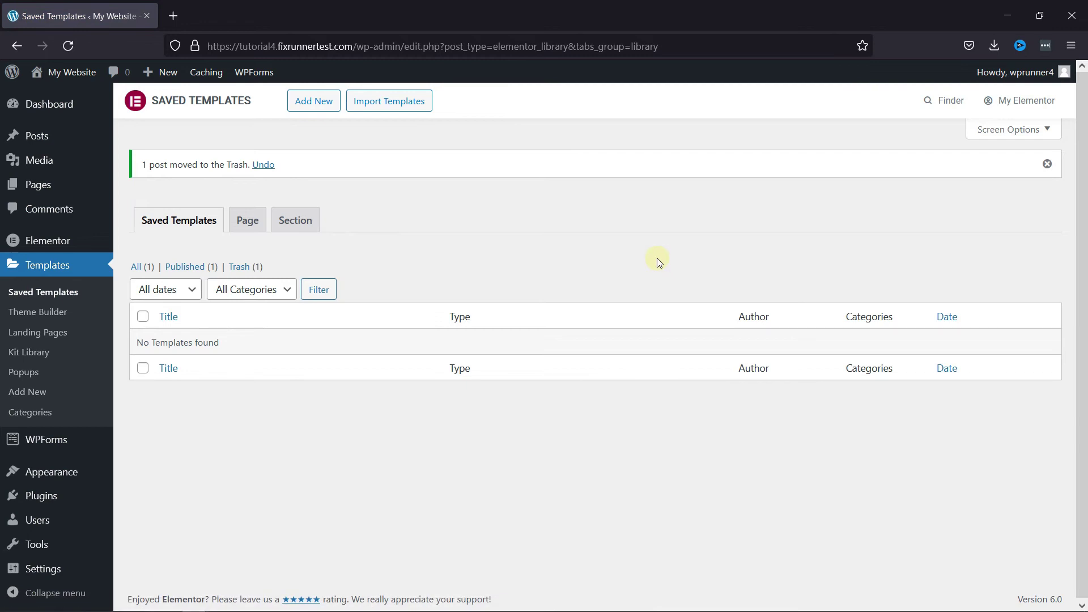
Import elementor-140-2022-06-20.json via Import Templates, allowing unfiltered uploads, restoring the services template
{"action": "left_click", "coordinate": [400, 106]}
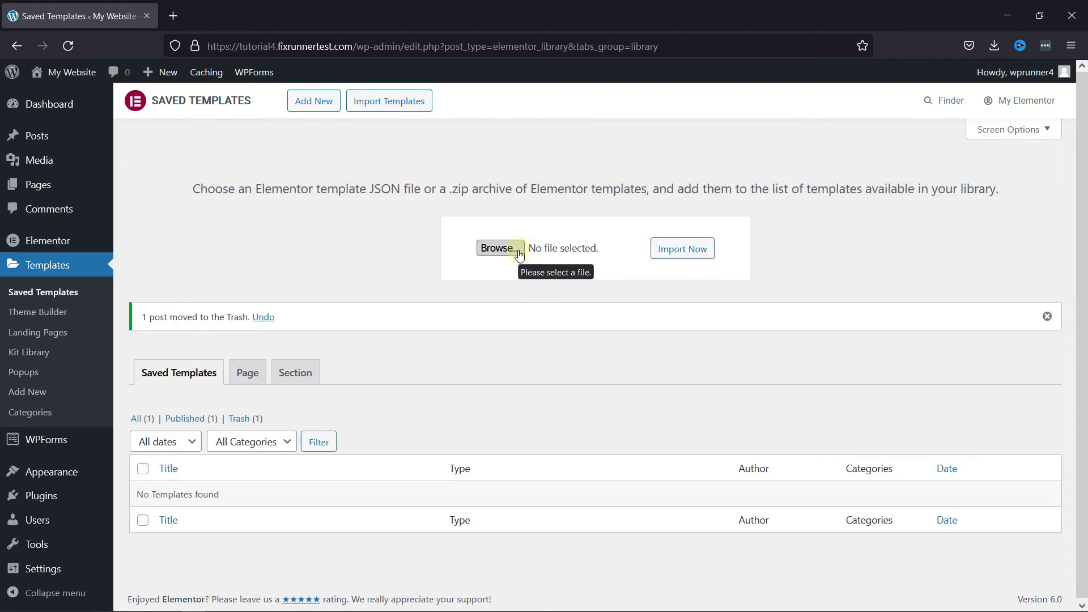
{"action": "left_click", "coordinate": [517, 250]}
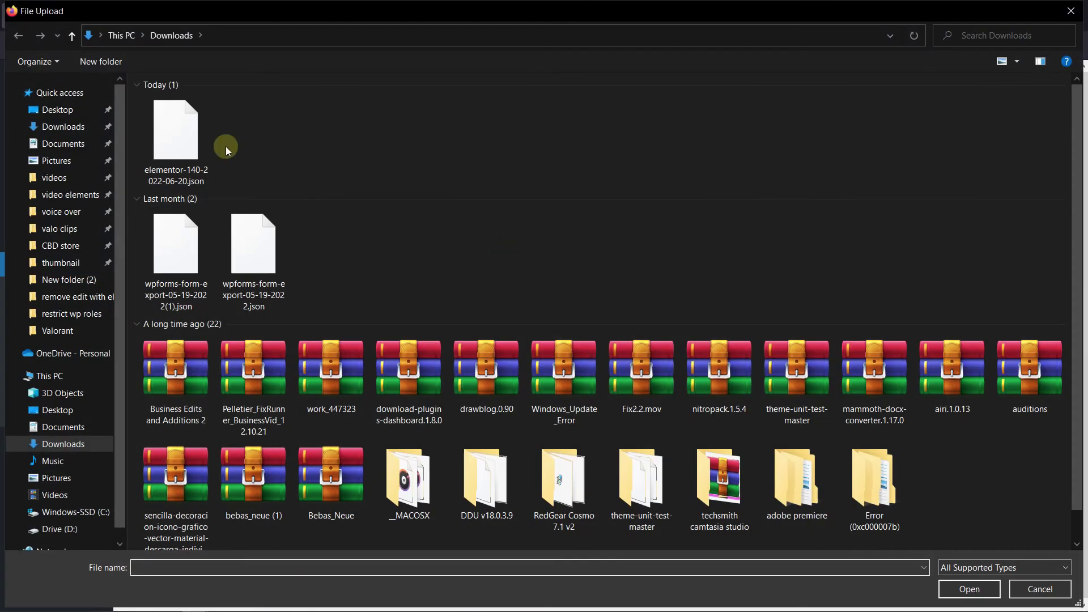
{"action": "double_click", "coordinate": [179, 123]}
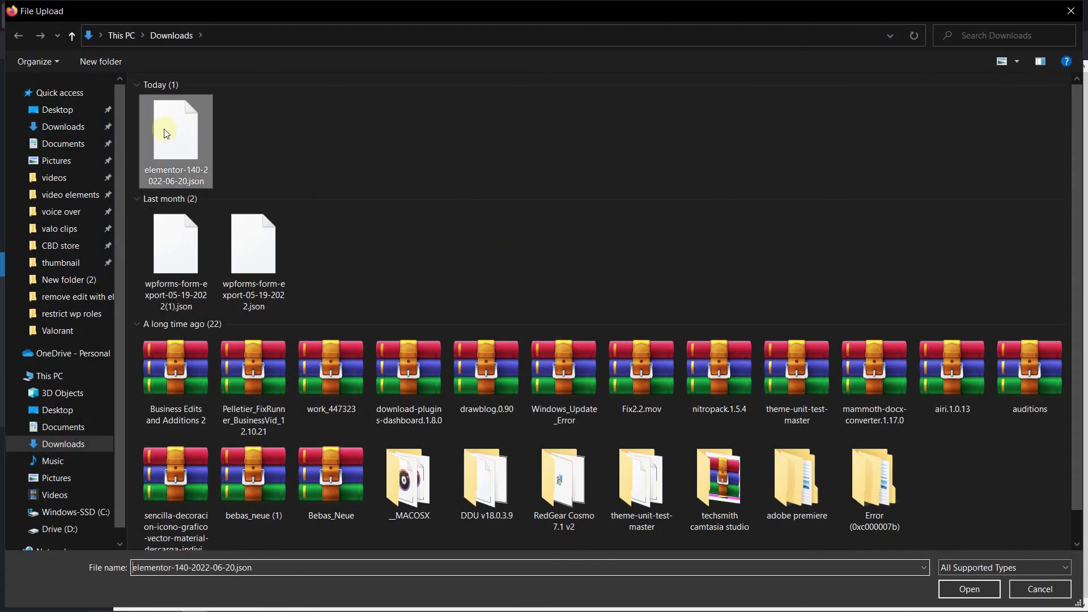
{"action": "left_click", "coordinate": [690, 252]}
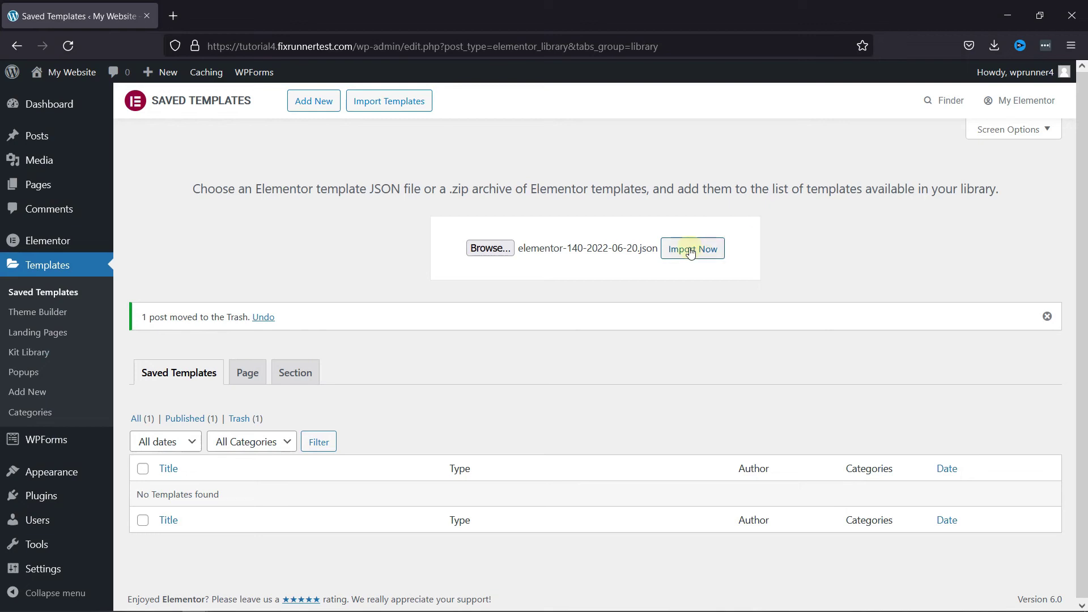
{"action": "left_click", "coordinate": [690, 250]}
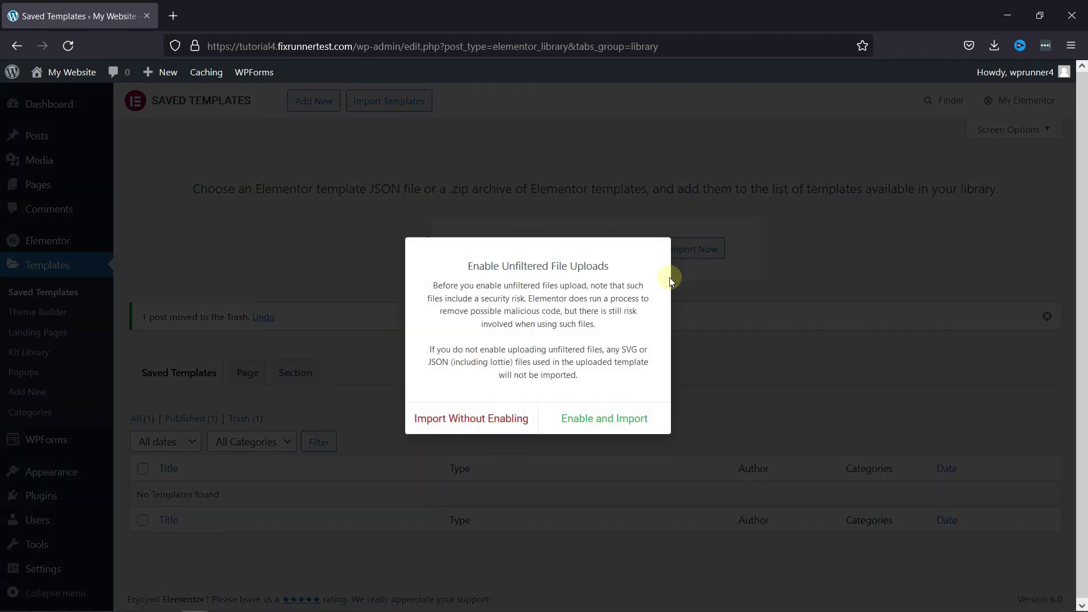
{"action": "left_click", "coordinate": [632, 419]}
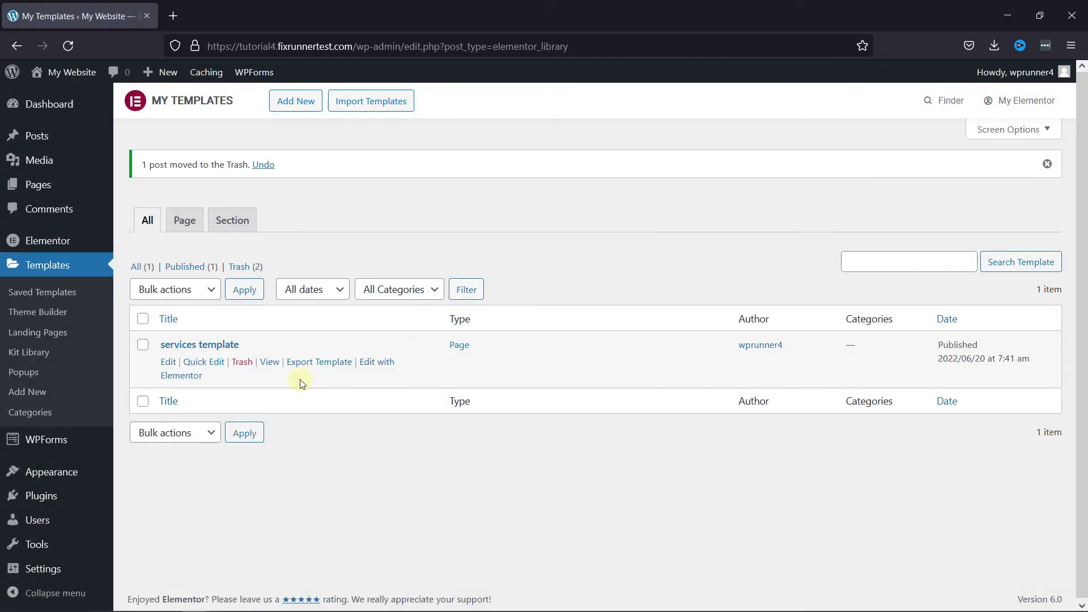
Dismiss the trash notice and view the services template as a front-end page
{"action": "mouse_move", "coordinate": [297, 351]}
{"action": "left_click", "coordinate": [1048, 164]}
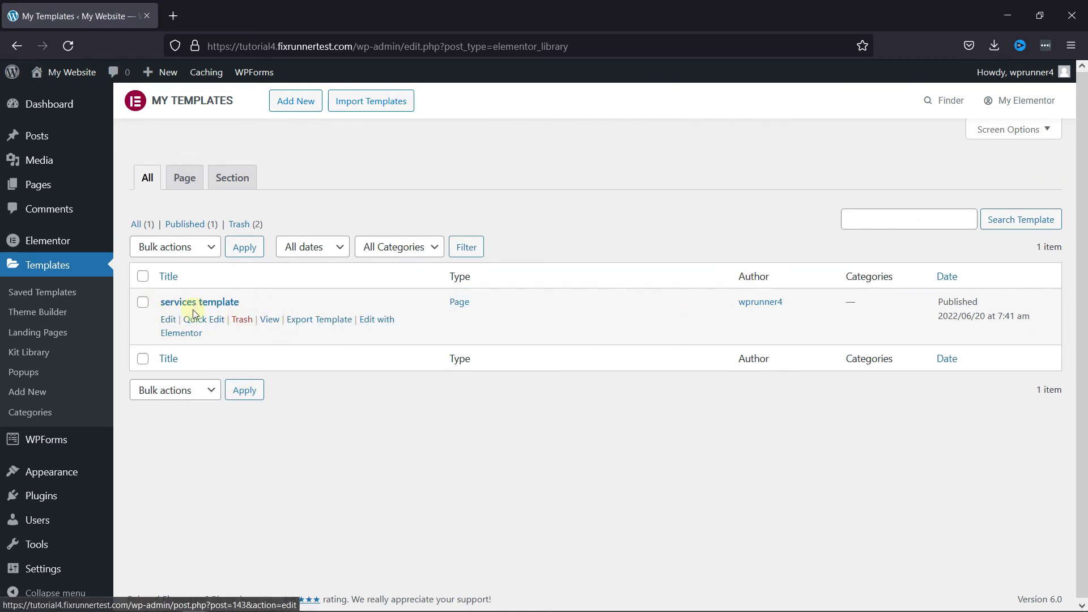
{"action": "left_click", "coordinate": [267, 320]}
{"action": "scroll", "coordinate": [850, 355], "scroll_direction": "down", "scroll_amount": 3}
{"action": "scroll", "coordinate": [856, 357], "scroll_direction": "down", "scroll_amount": 7}
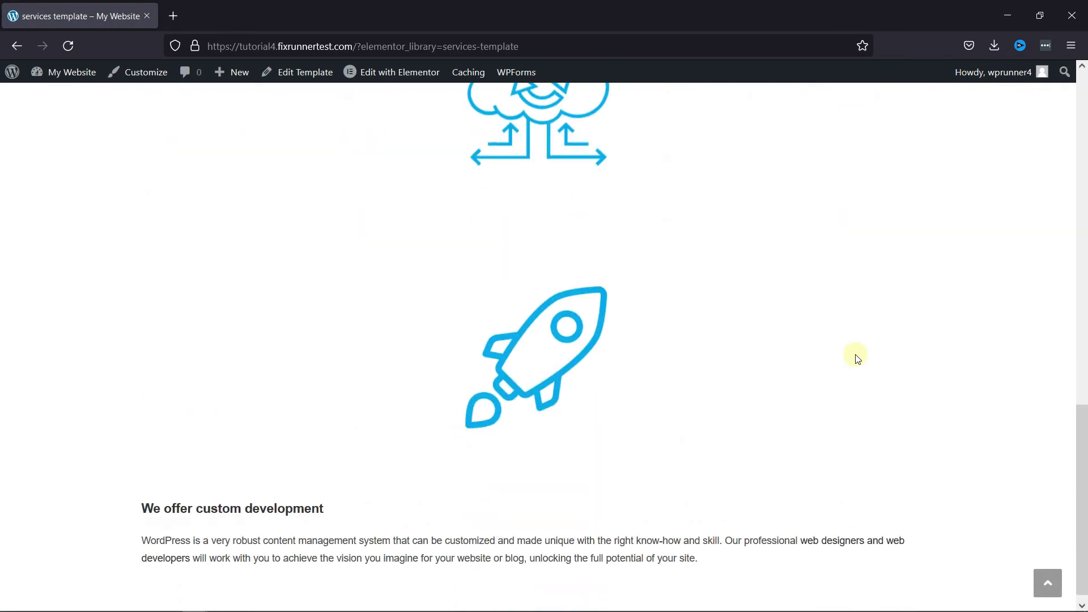
{"action": "scroll", "coordinate": [855, 358], "scroll_direction": "up", "scroll_amount": 4}
{"action": "scroll", "coordinate": [856, 357], "scroll_direction": "up", "scroll_amount": 6}
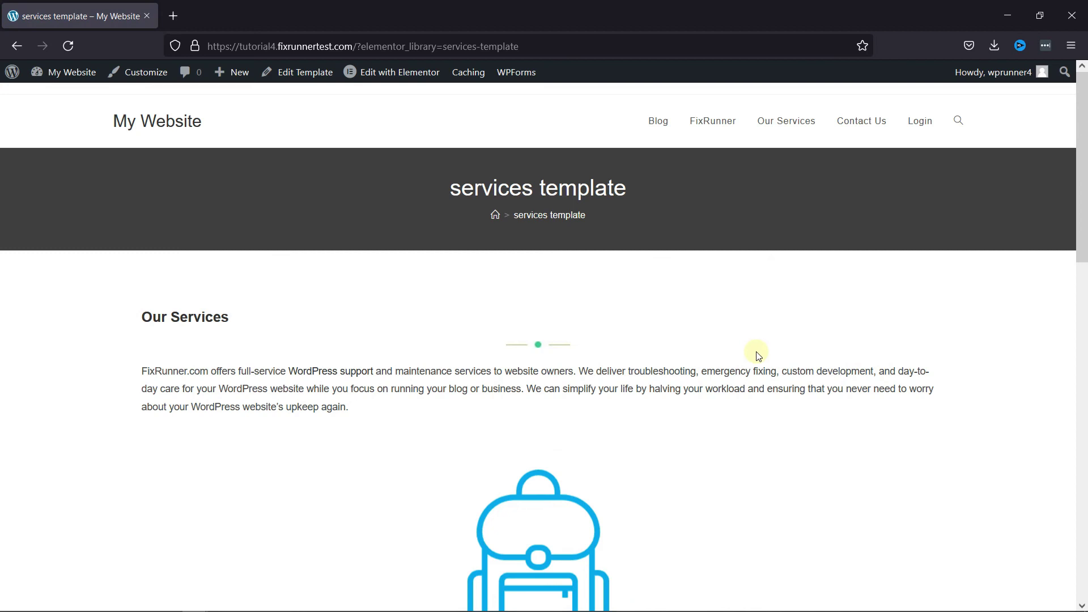